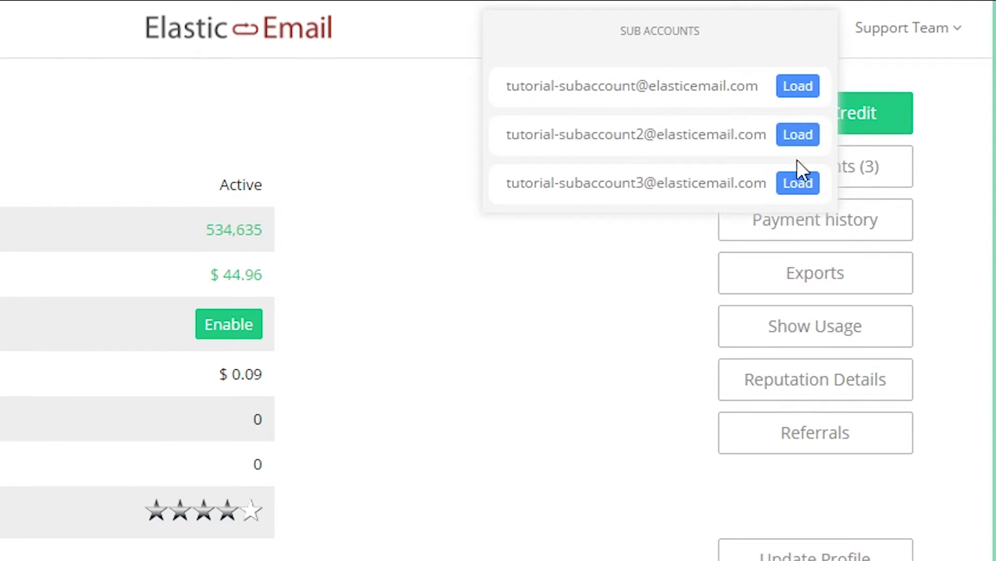
Dismiss the Sub Accounts dropdown to reveal the main account overview.
left_click(956, 196)
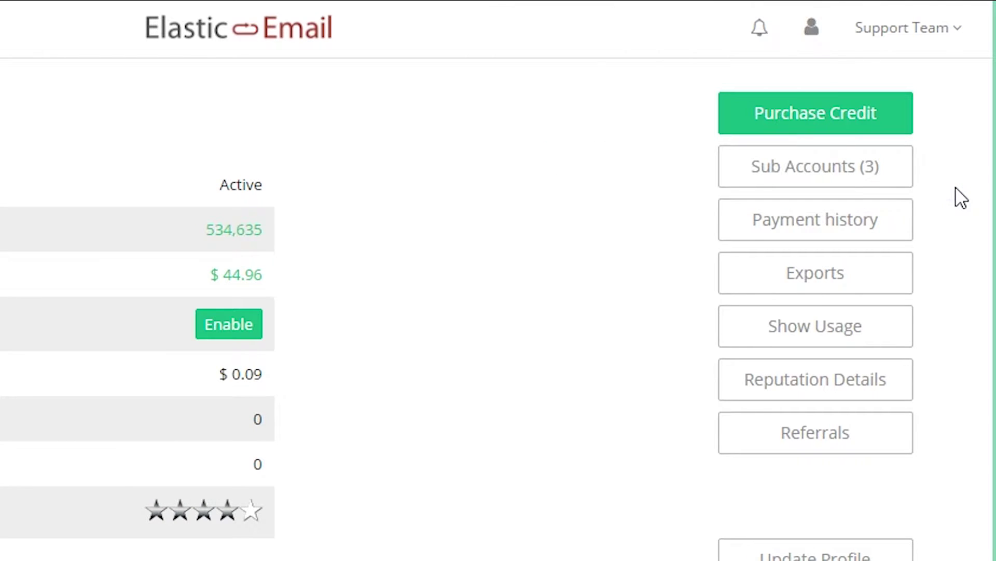
Load the first sub-account from the Sub Accounts page.
left_click(816, 174)
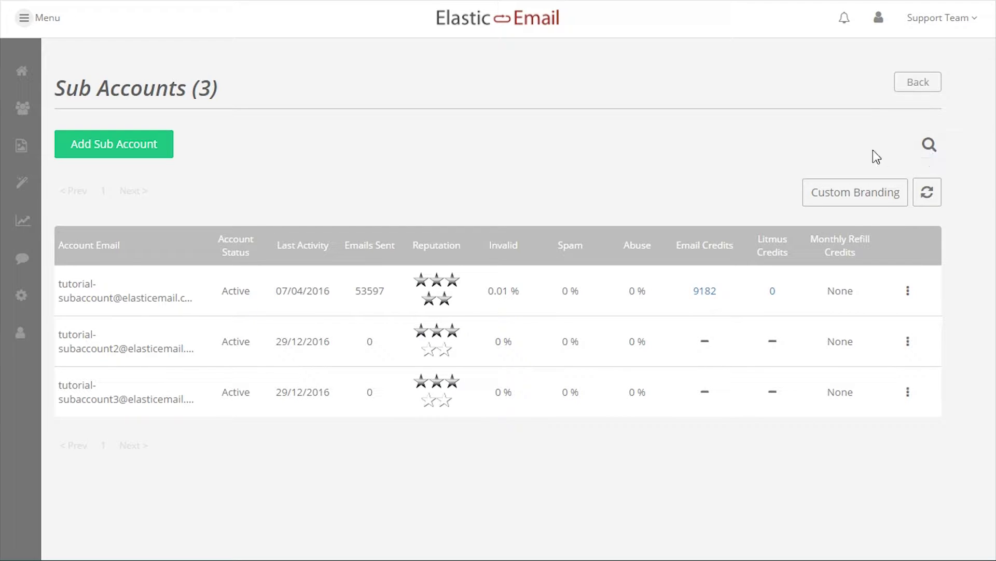
left_click(909, 291)
left_click(845, 312)
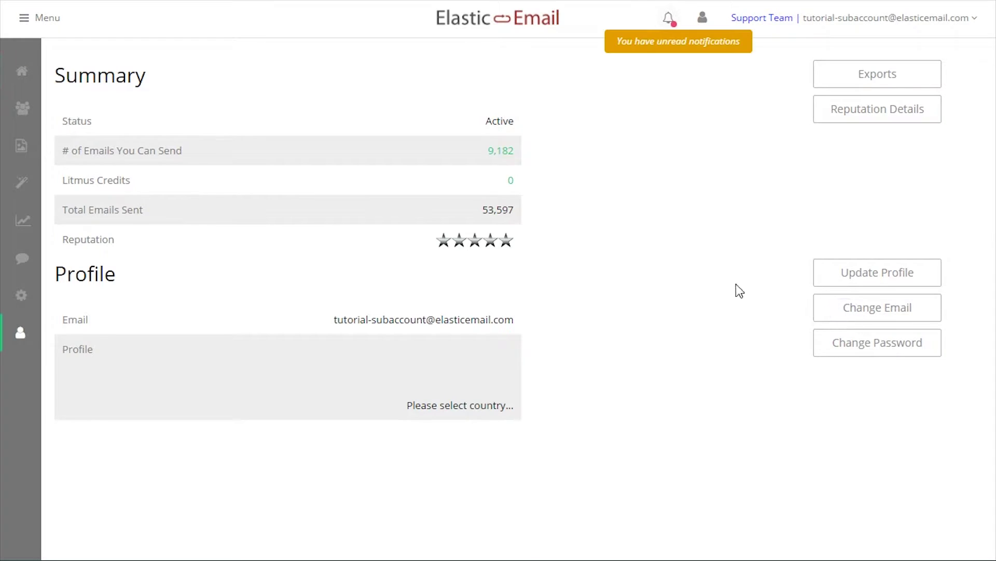
Browse the sub-account's Contacts, Templates, Campaigns and Reports, ending on its Profile summary.
left_click(20, 115)
left_click(23, 148)
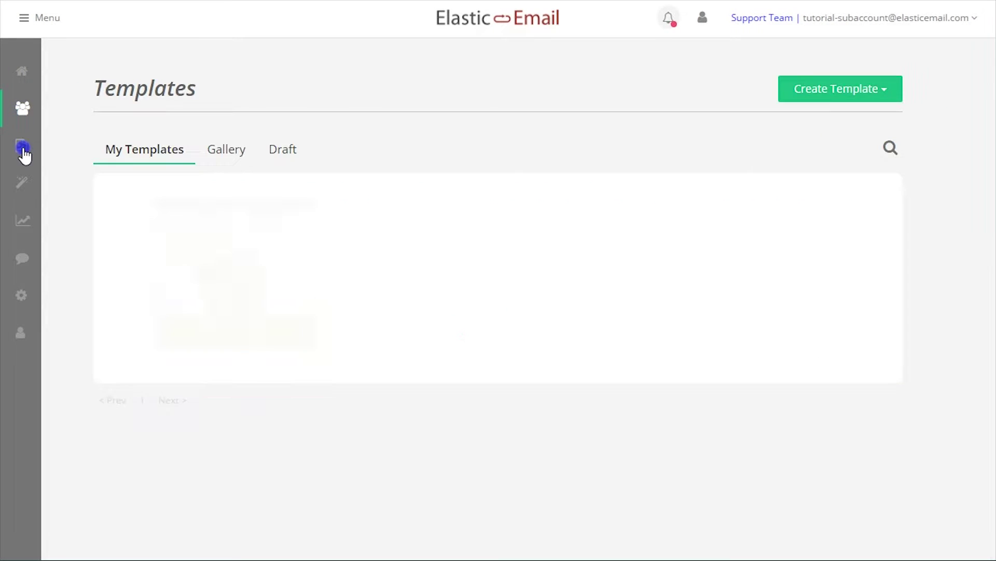
left_click(23, 177)
left_click(29, 225)
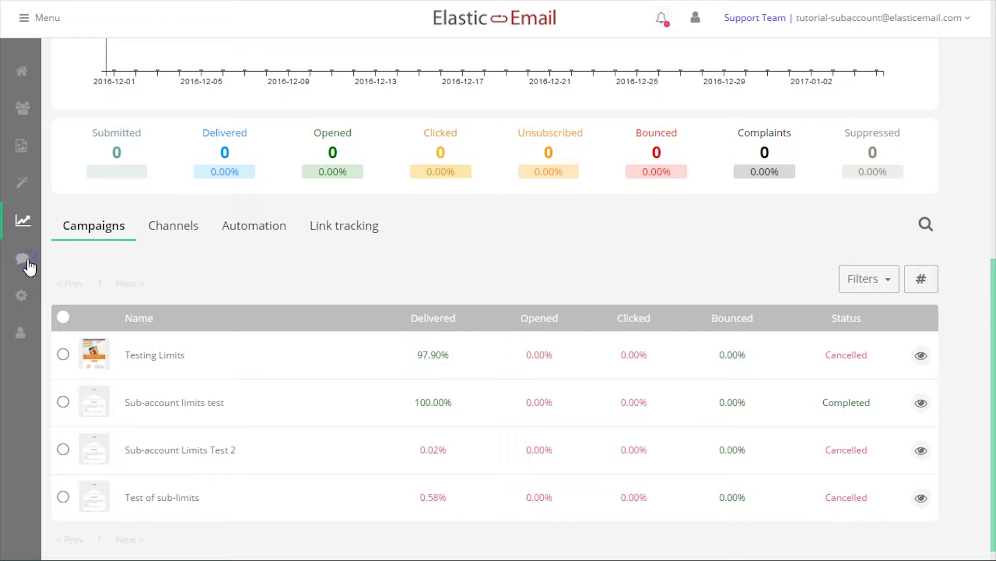
left_click(20, 332)
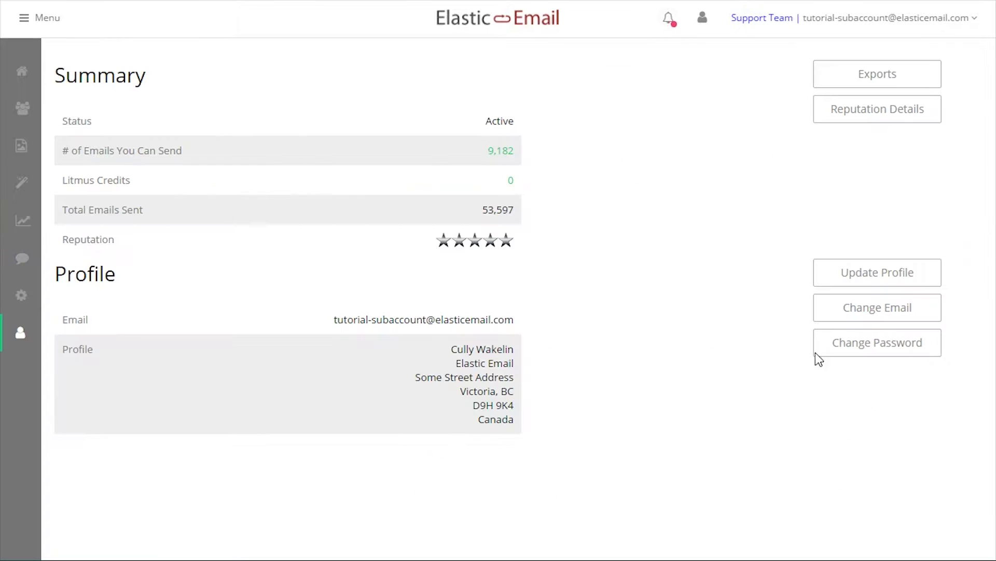
Switch back to the main account and review its sending Domains settings.
left_click(778, 19)
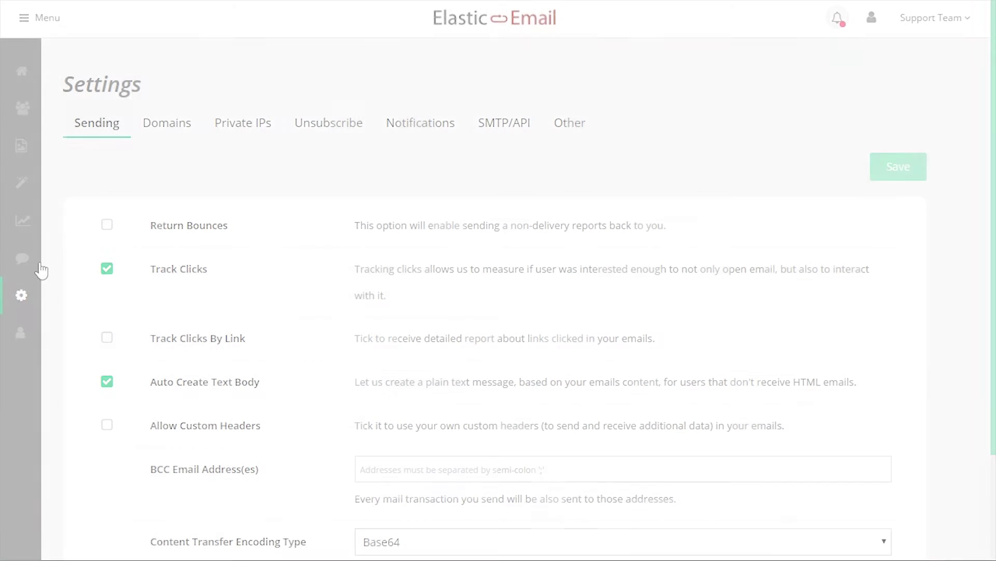
left_click(154, 136)
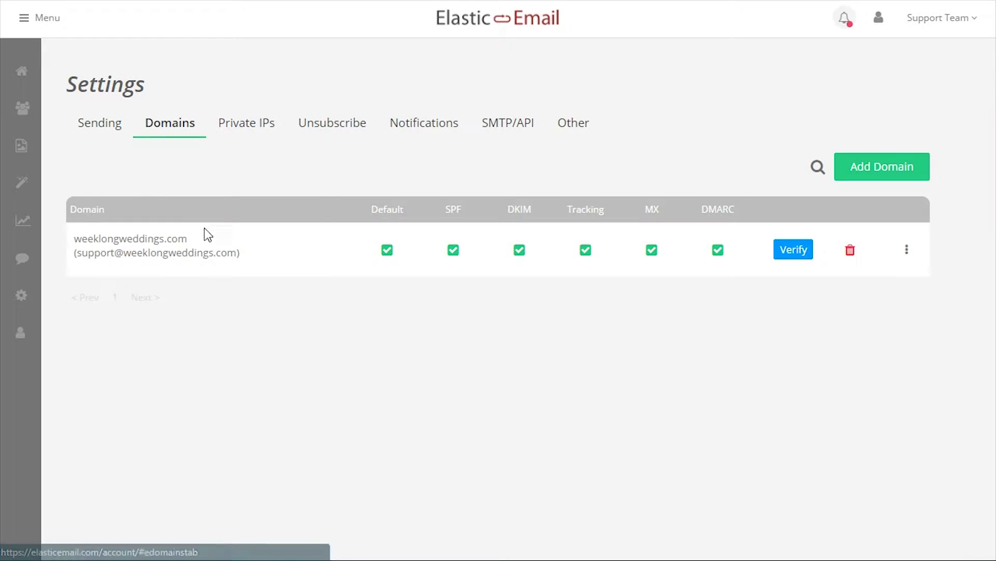
double_click(70, 237)
left_click(149, 257)
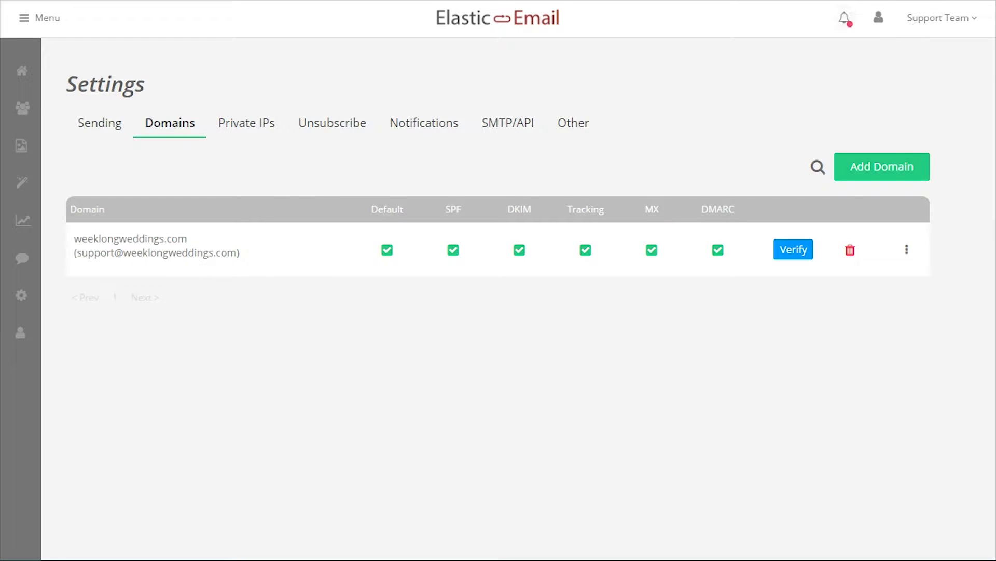
Open the main account summary and leave the Purchase Credit form without buying.
left_click(931, 21)
left_click(893, 136)
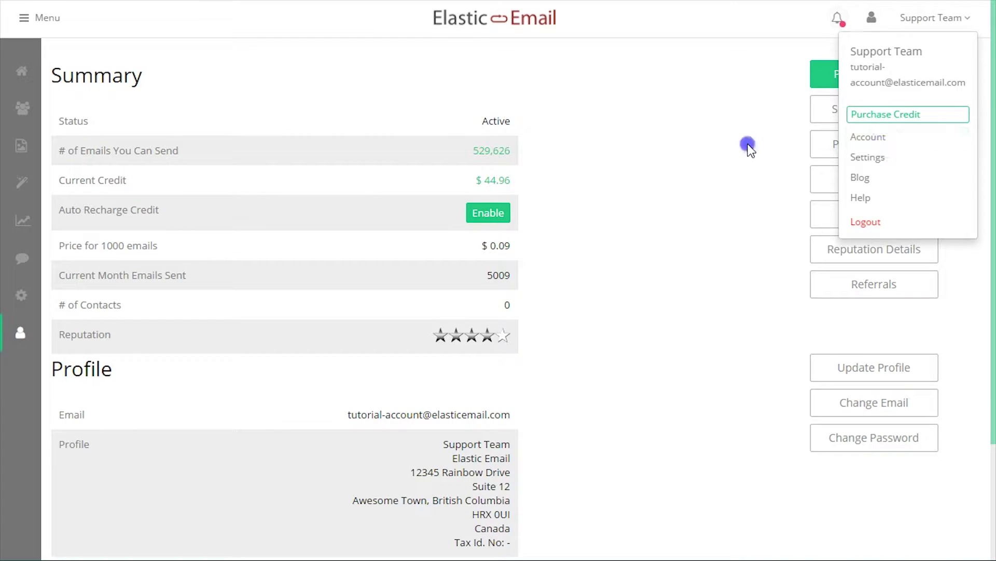
left_click(867, 83)
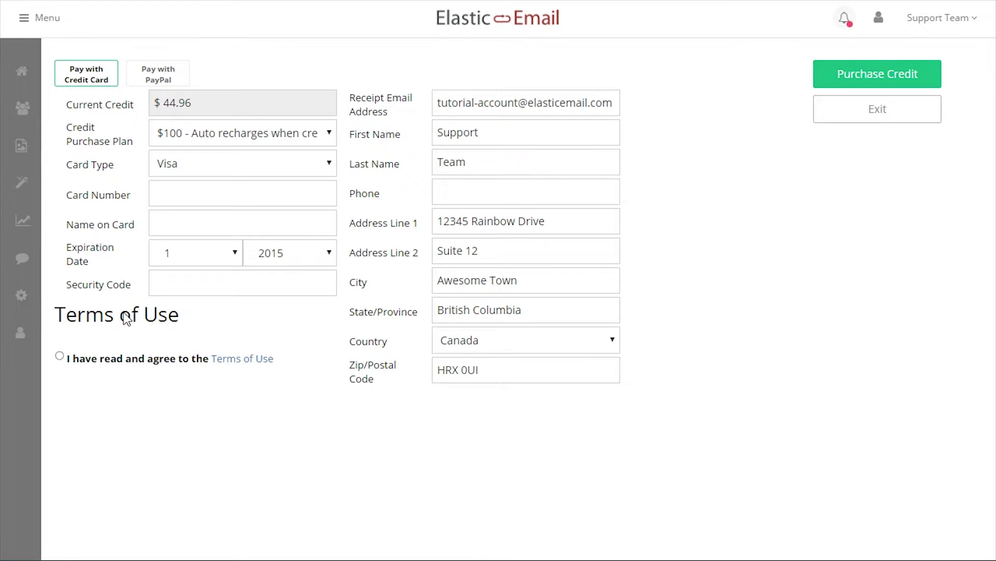
left_click(844, 110)
View monthly usage statements for 12/2016, 11/2016 and finally 01/2017.
left_click(867, 220)
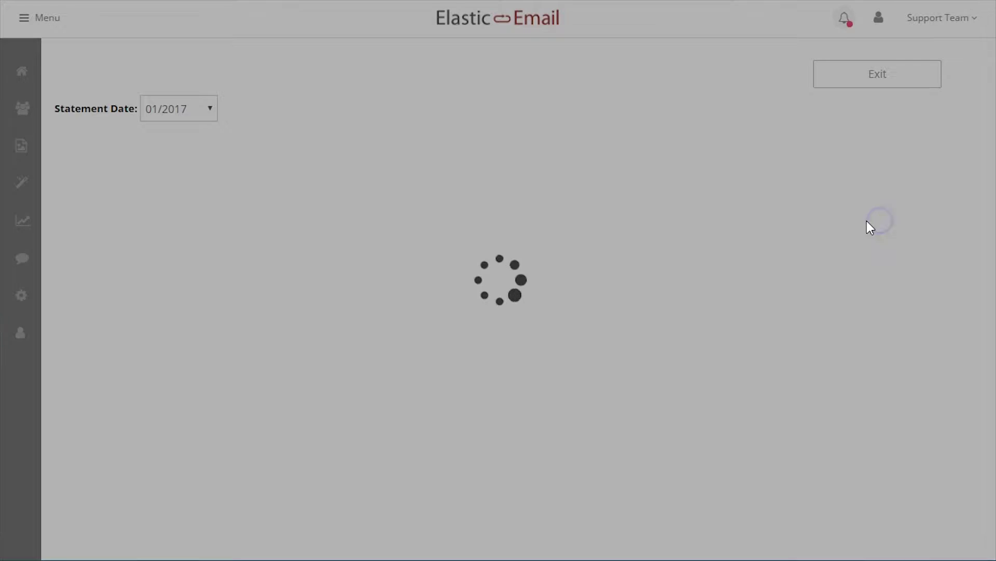
left_click(169, 108)
left_click(176, 145)
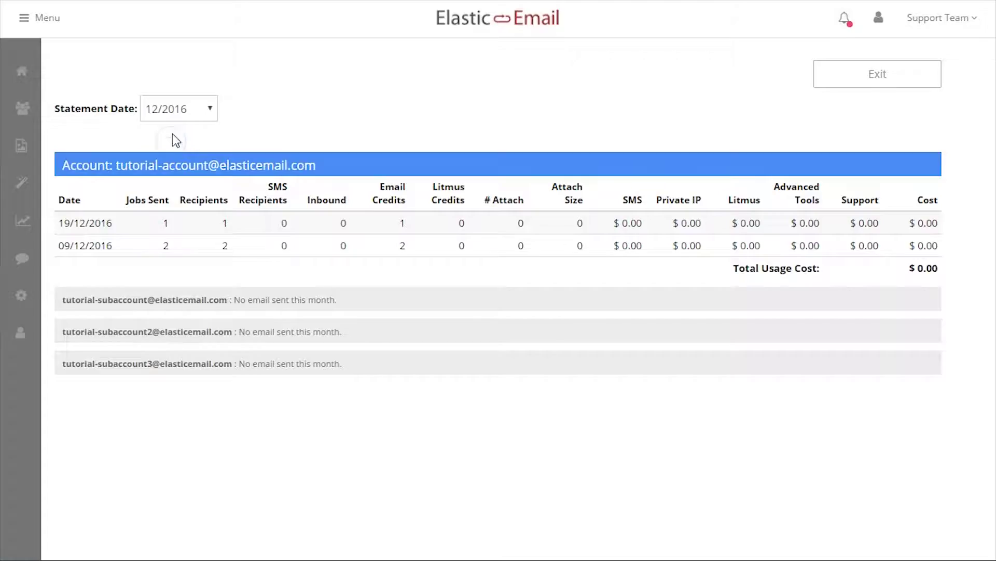
left_click(179, 110)
left_click(175, 158)
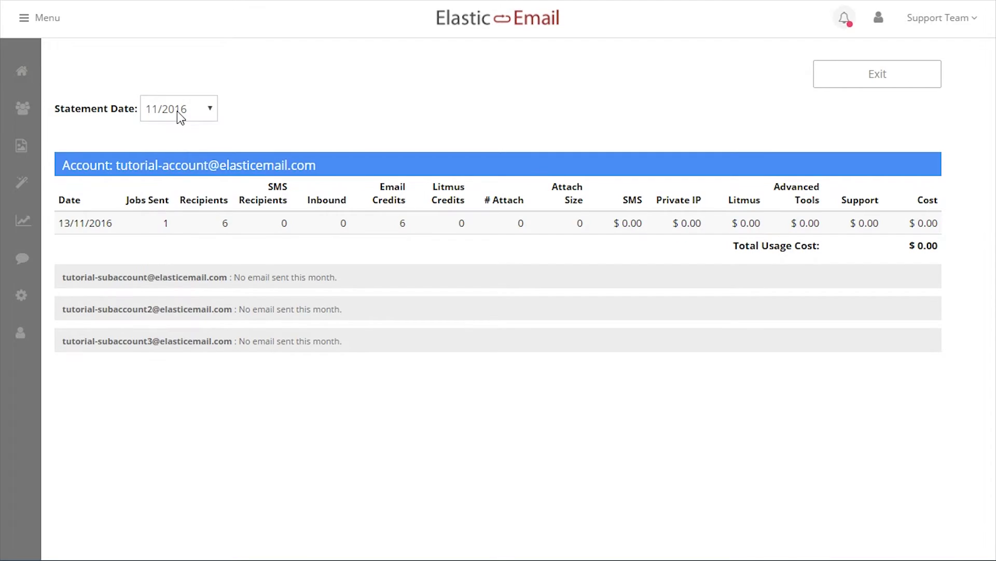
left_click(177, 111)
left_click(174, 130)
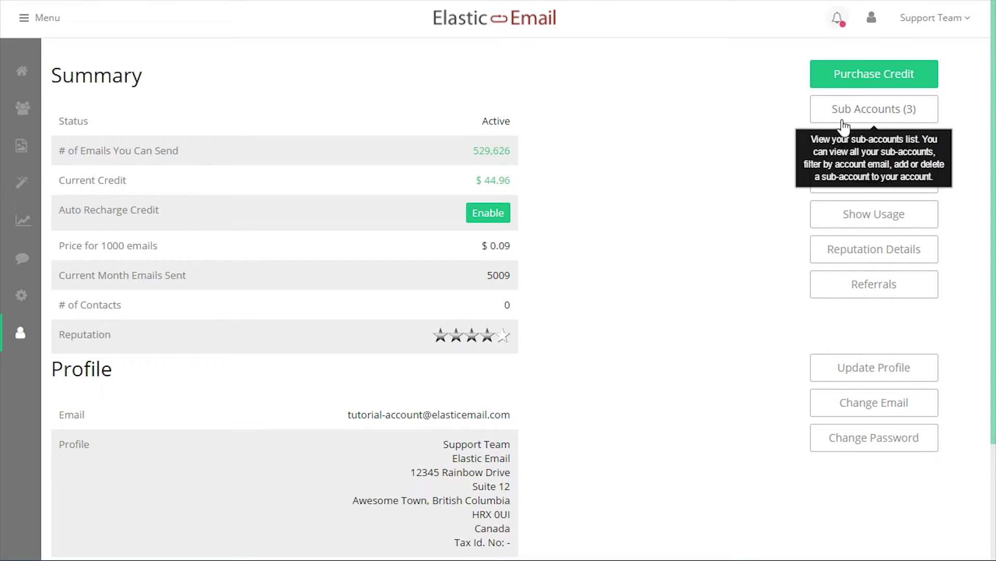
Open the Sub Accounts page, look over Custom Branding's CNAME and Support Link fields, and cancel unsaved.
left_click(842, 121)
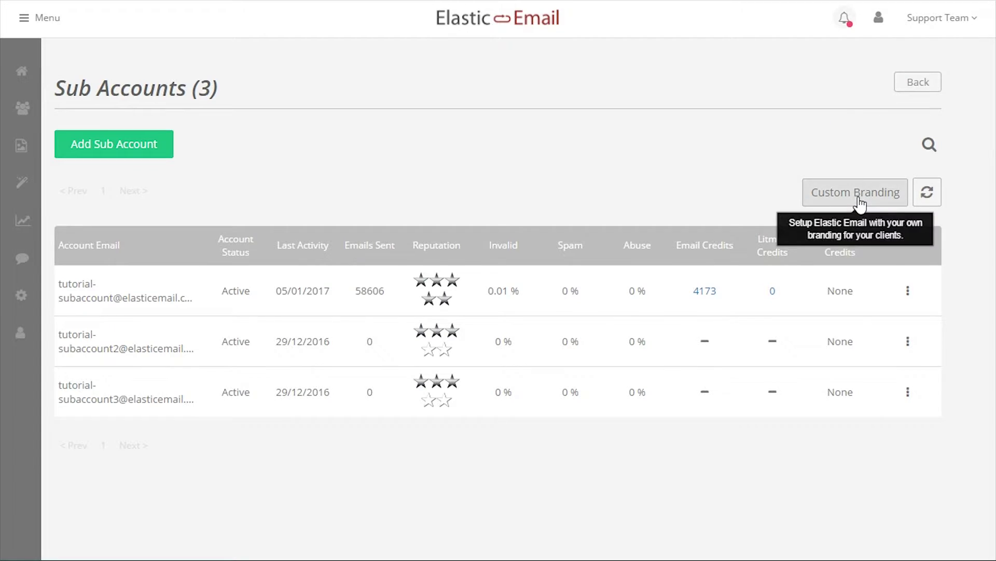
left_click(859, 202)
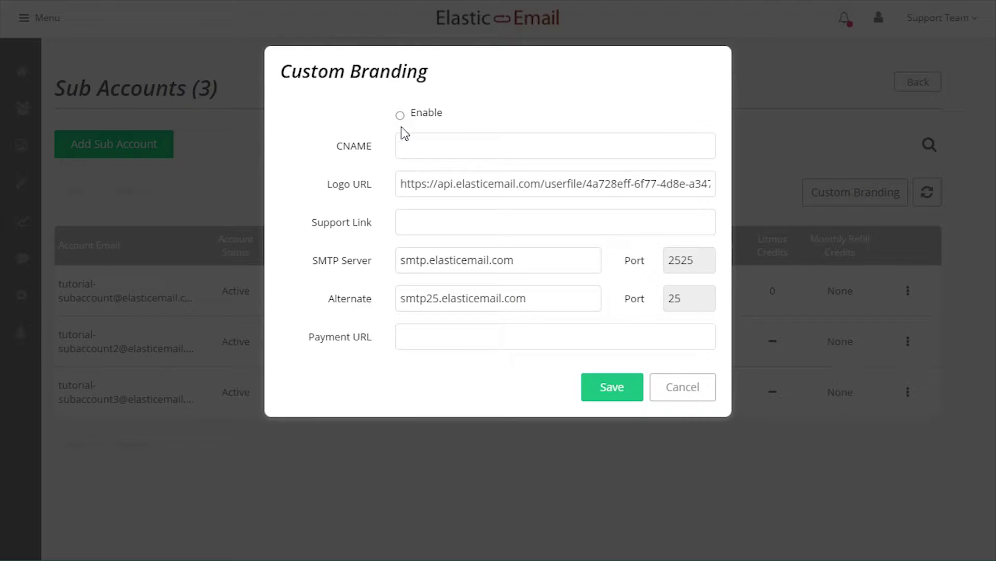
left_click(407, 140)
left_click(418, 216)
left_click(673, 388)
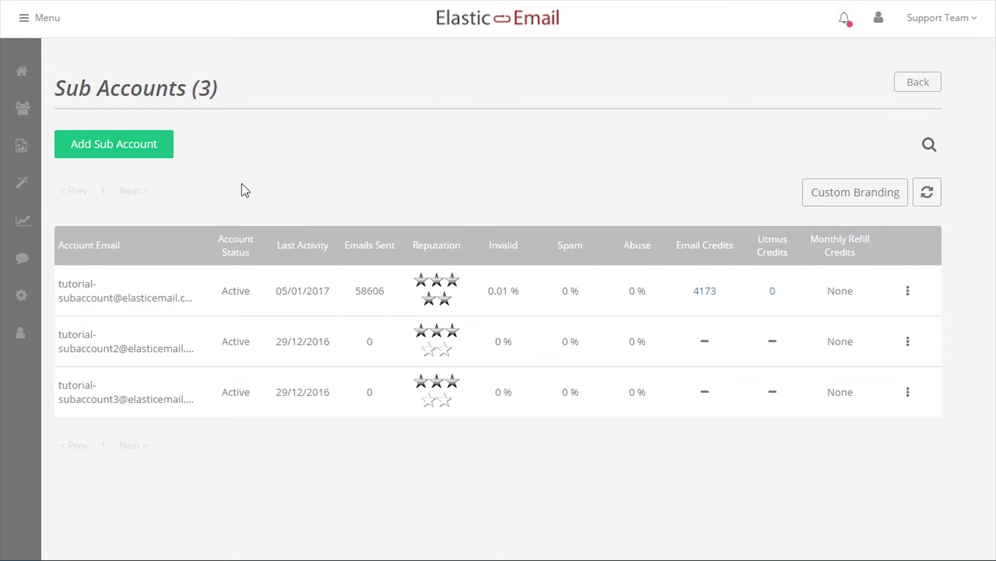
Start a new sub-account and enter its email address, leaving the activation email off.
left_click(132, 148)
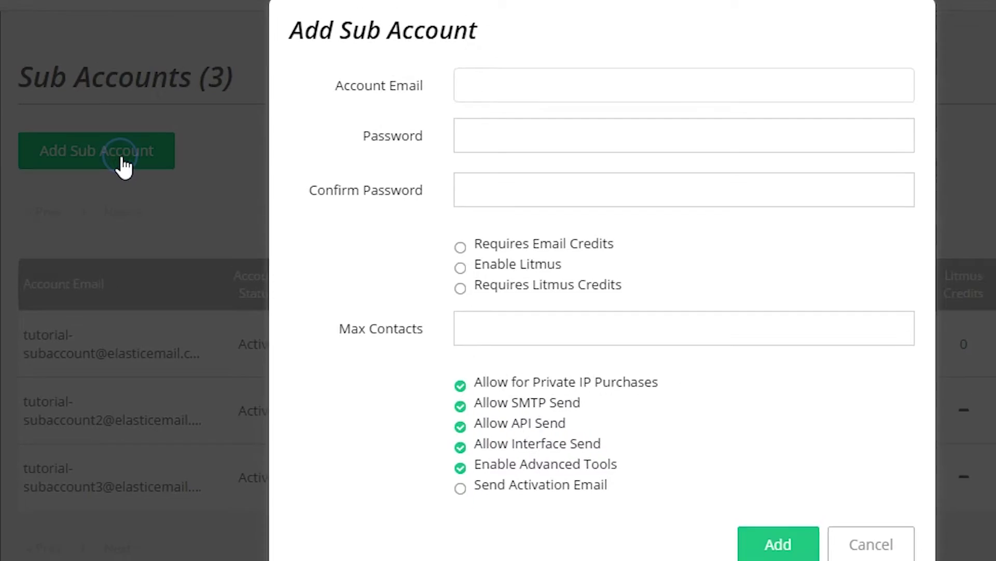
left_click(469, 82)
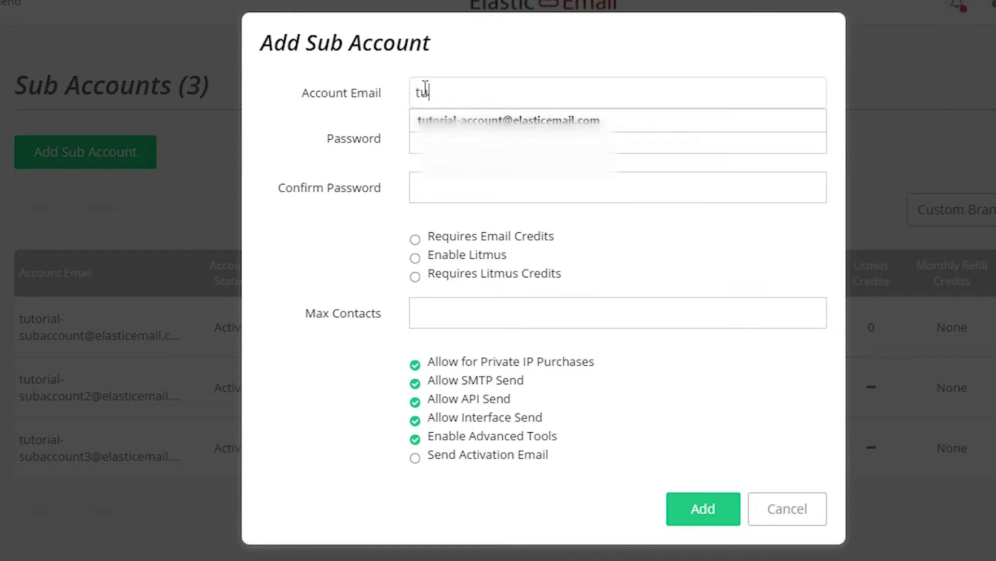
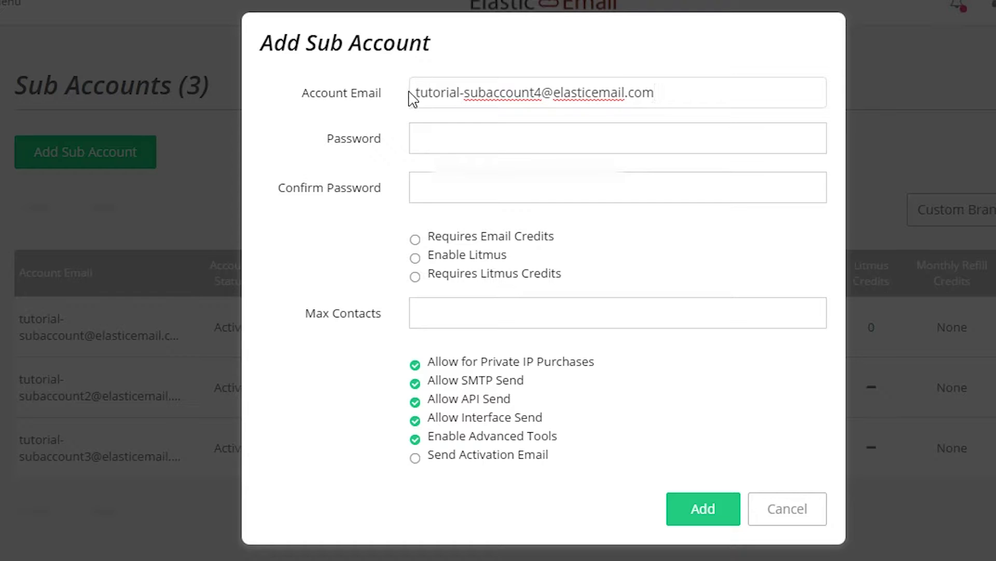
left_click(445, 458)
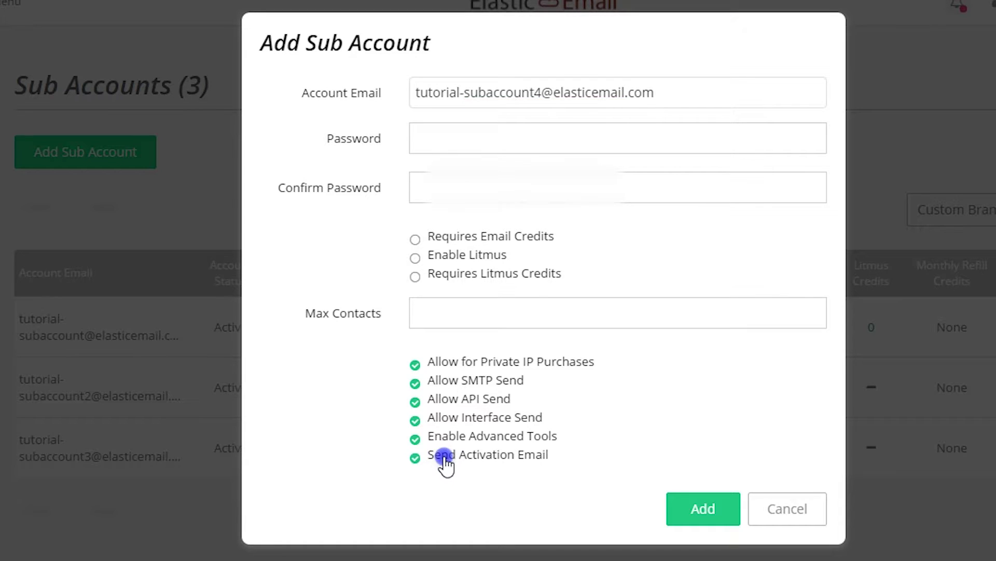
left_click_drag(408, 457, 571, 464)
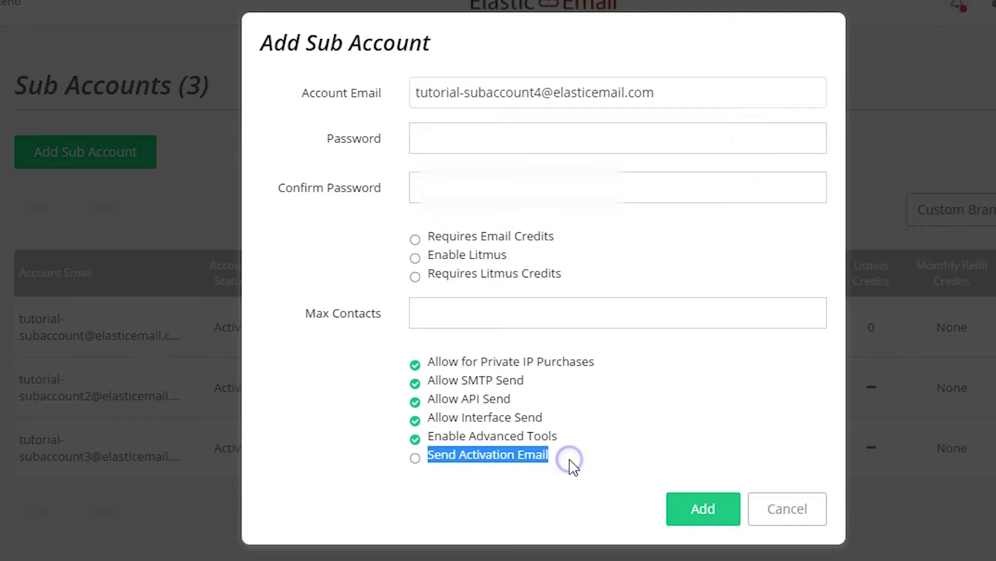
left_click(559, 438)
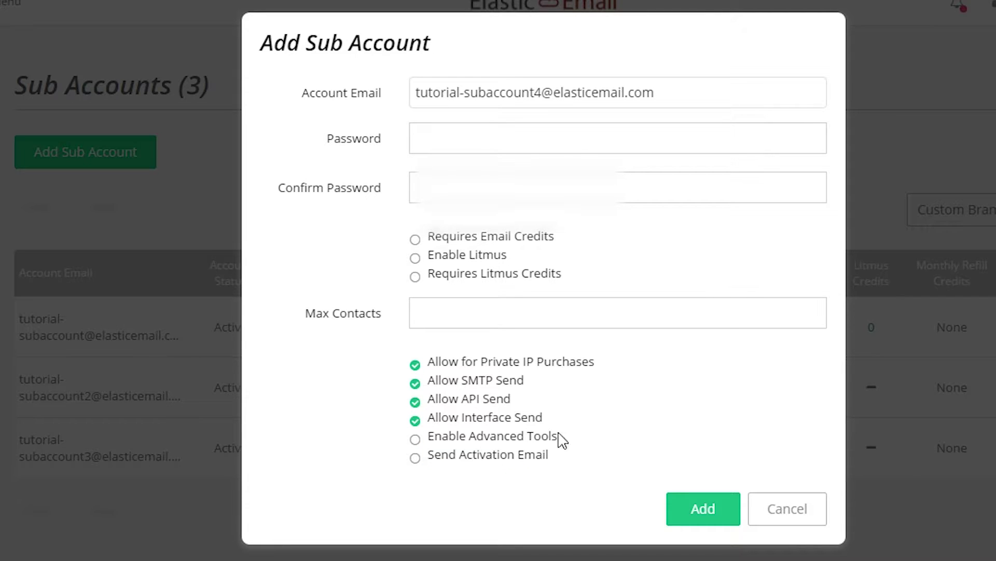
Type the sub-account password and its confirmation.
left_click(479, 133)
type("p")
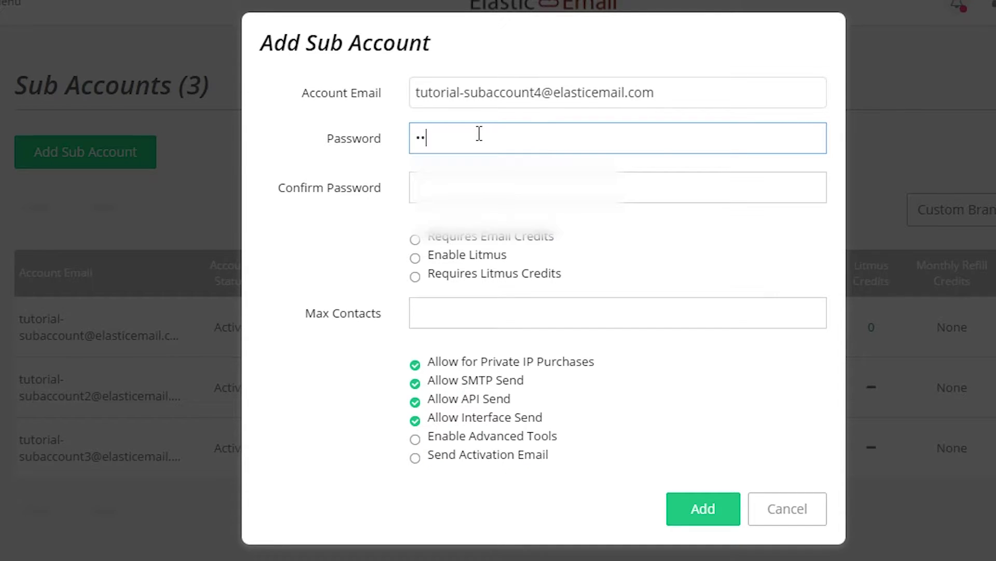
key("BackSpace")
type("assword")
key("Tab")
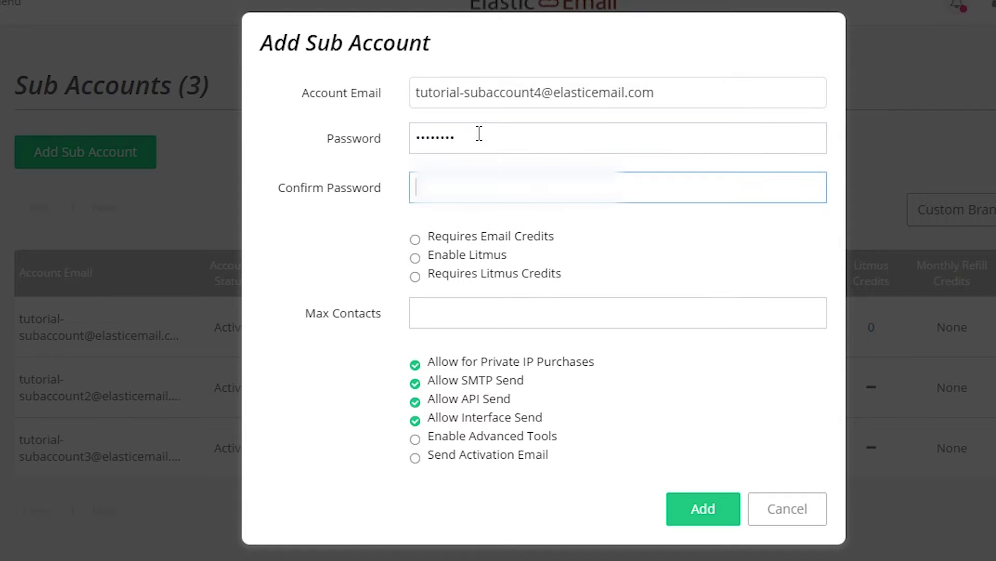
type("pass")
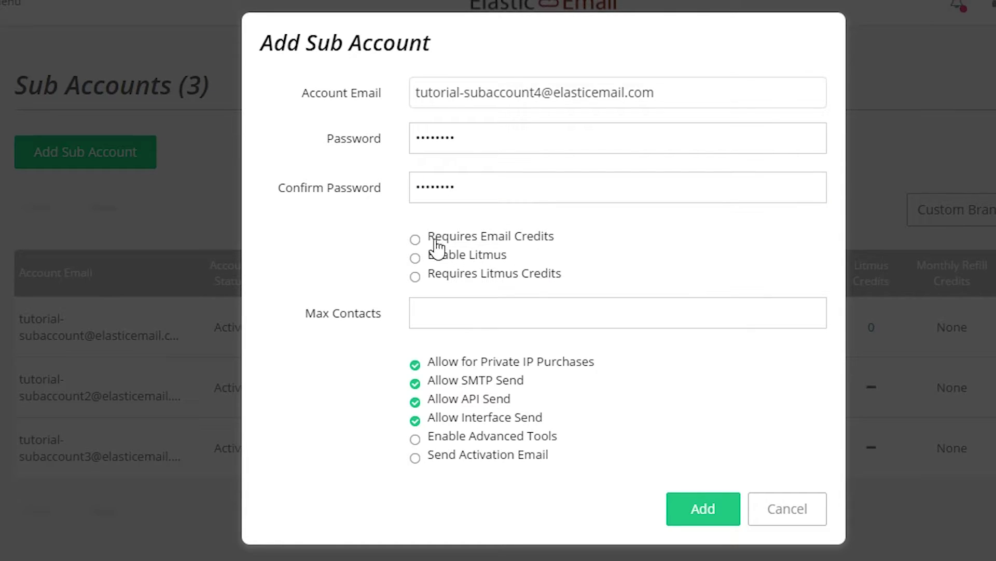
Leave credit options unticked, enable Advanced Tools, and add the sub-account.
left_click(416, 241)
left_click(415, 257)
left_click(415, 239)
left_click(416, 258)
left_click(415, 313)
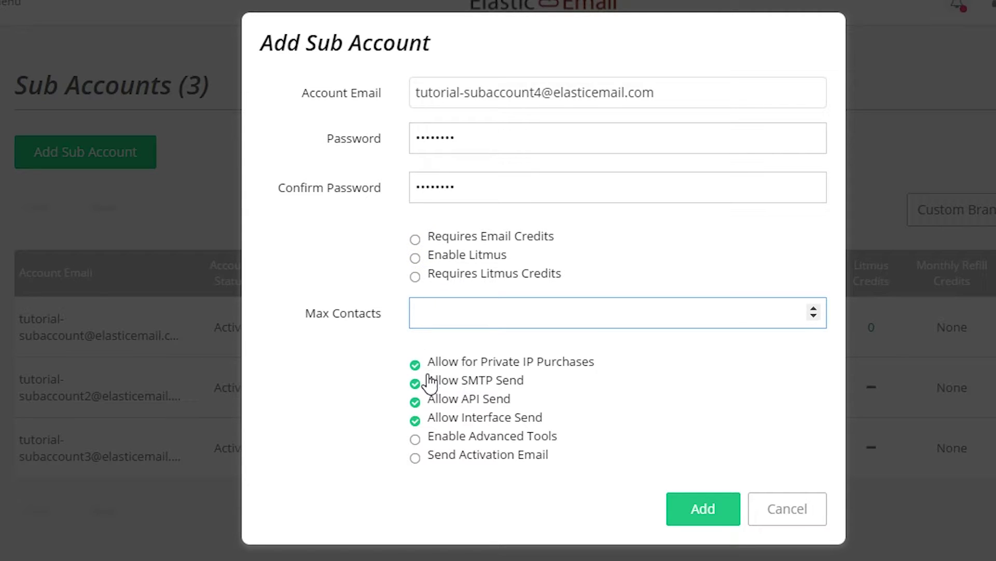
left_click(416, 438)
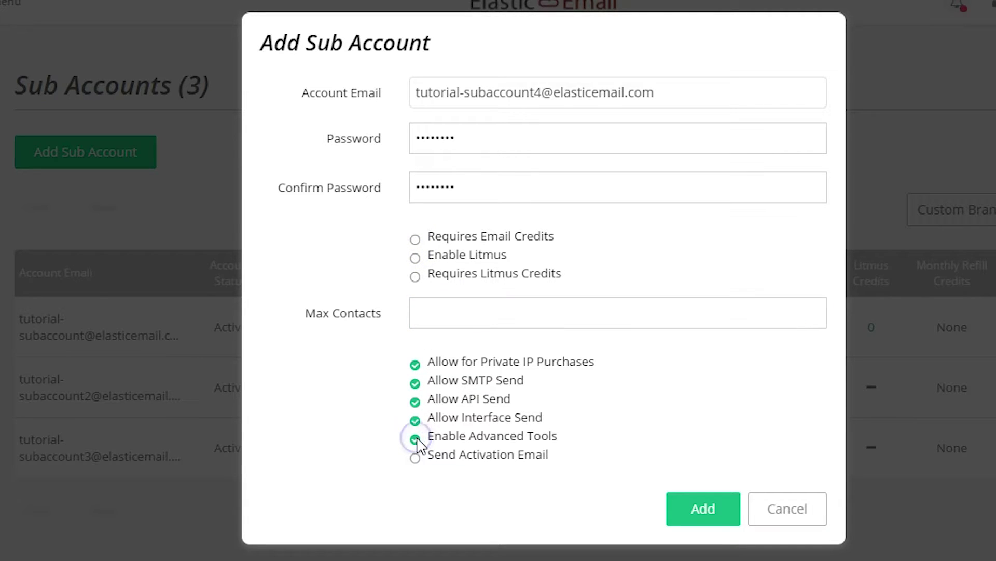
left_click_drag(429, 255, 463, 419)
left_click(611, 397)
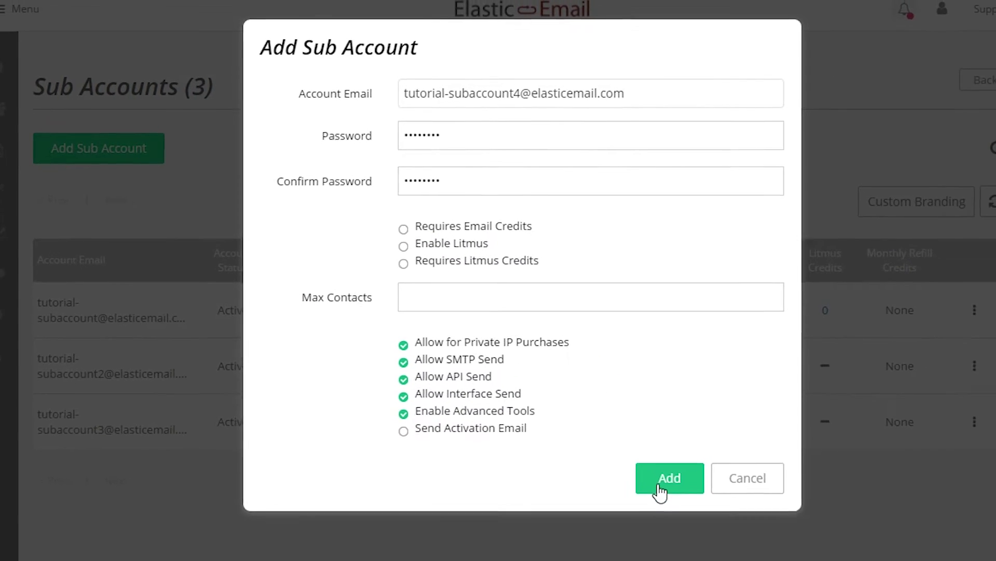
left_click(693, 515)
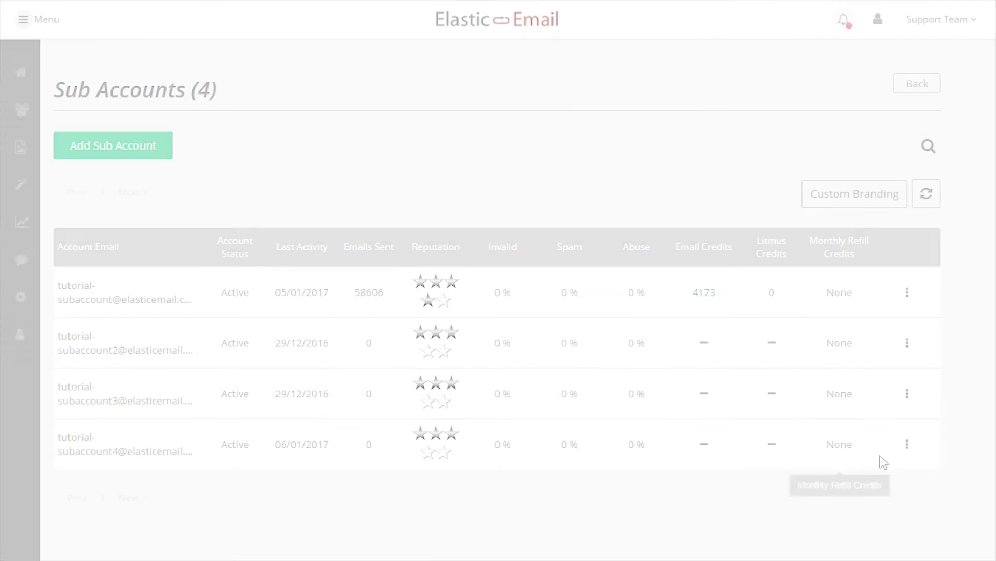
Open the new sub-account's settings and look at the Daily Send Limit field.
left_click(908, 444)
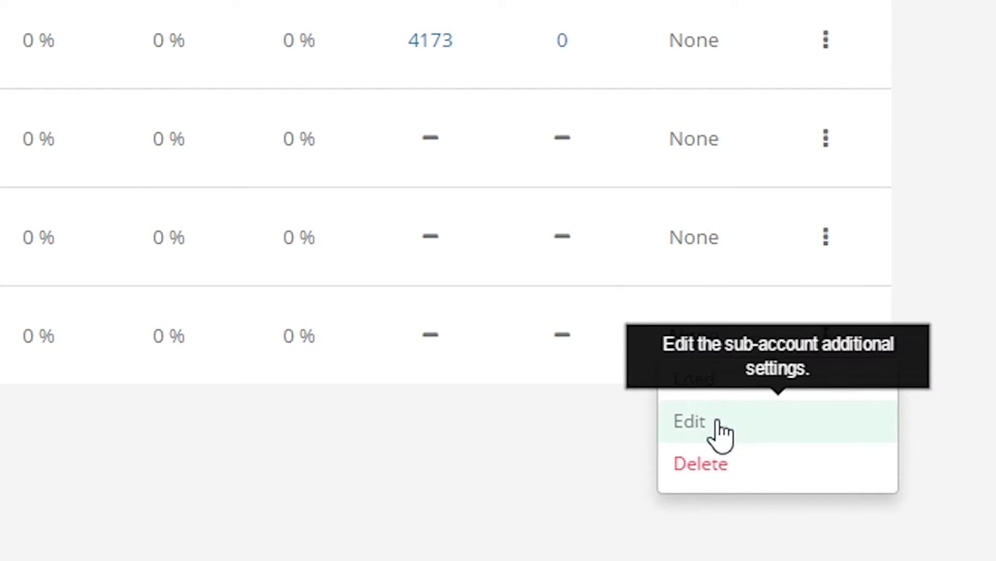
left_click(715, 423)
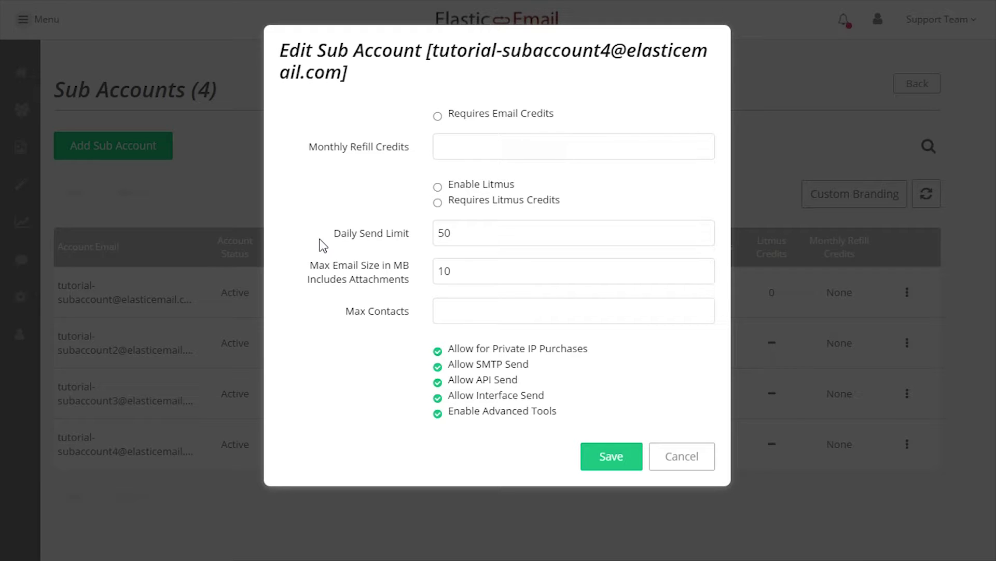
left_click_drag(337, 237, 416, 231)
left_click(471, 238)
left_click(443, 232)
left_click(482, 232)
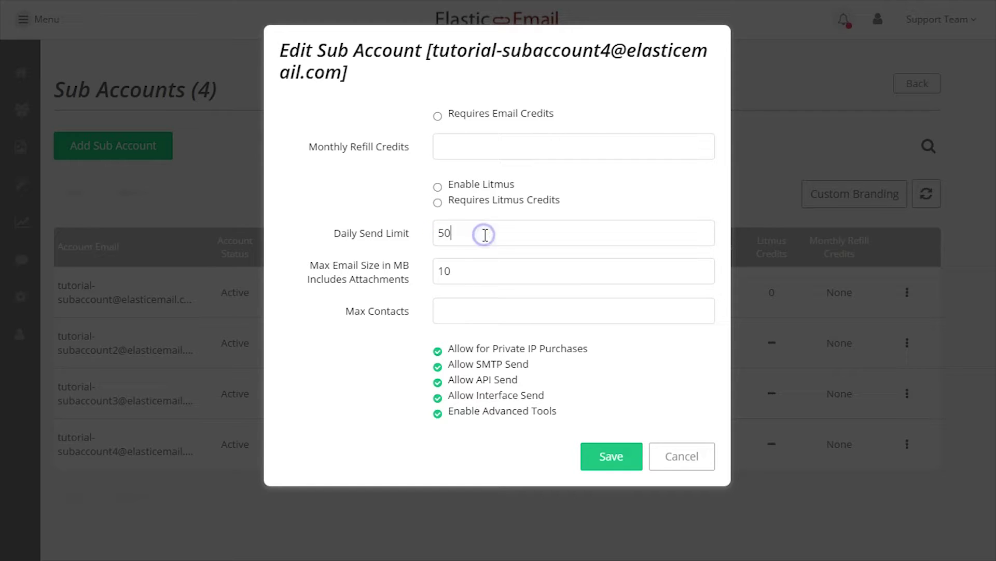
Turn on Requires Email Credits with 10000 monthly refill credits and save.
left_click(438, 116)
left_click(447, 140)
left_click(497, 167)
left_click_drag(450, 114, 553, 122)
left_click(496, 136)
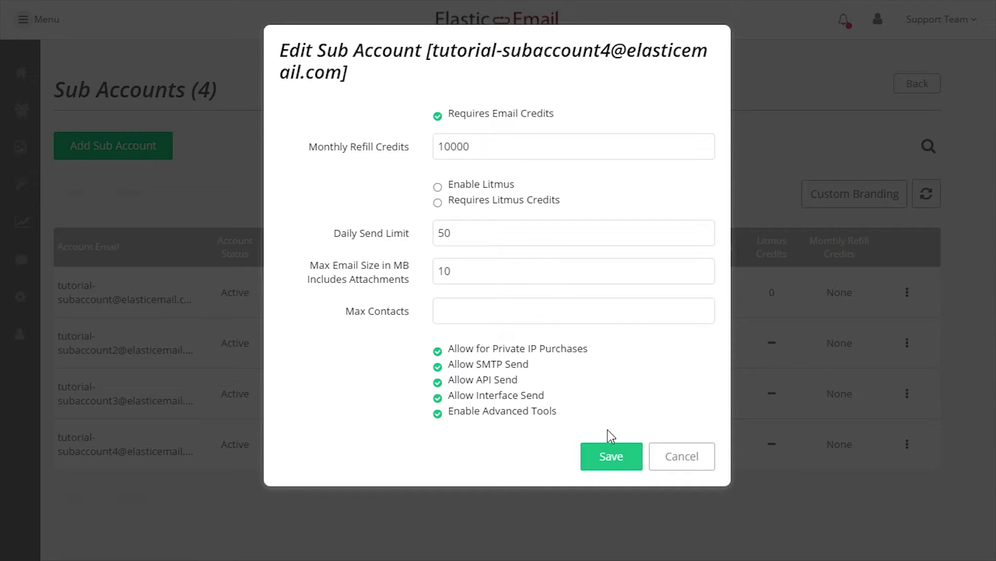
left_click(612, 444)
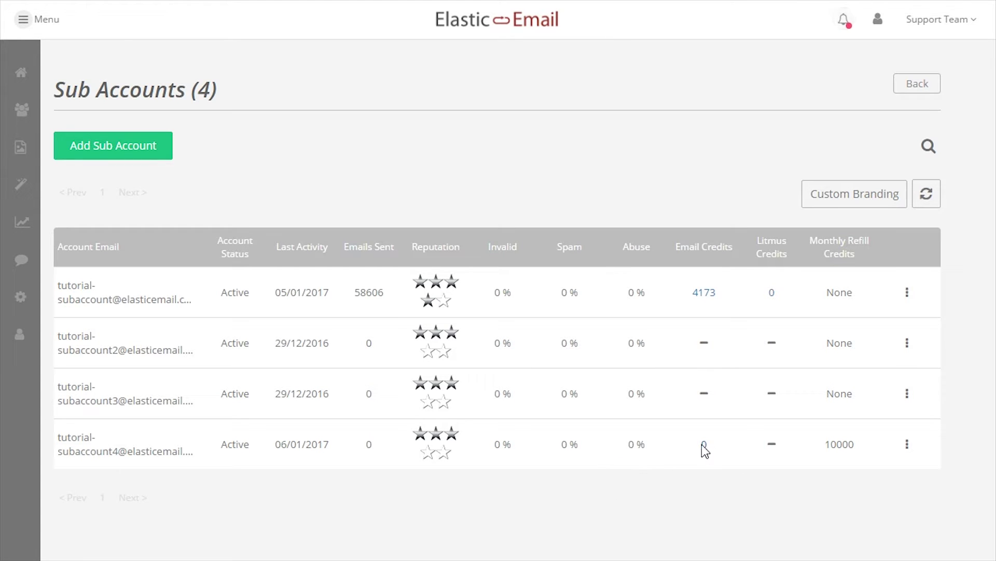
Add 10000 email credits to the new sub-account with a starting-credit note.
left_click(704, 445)
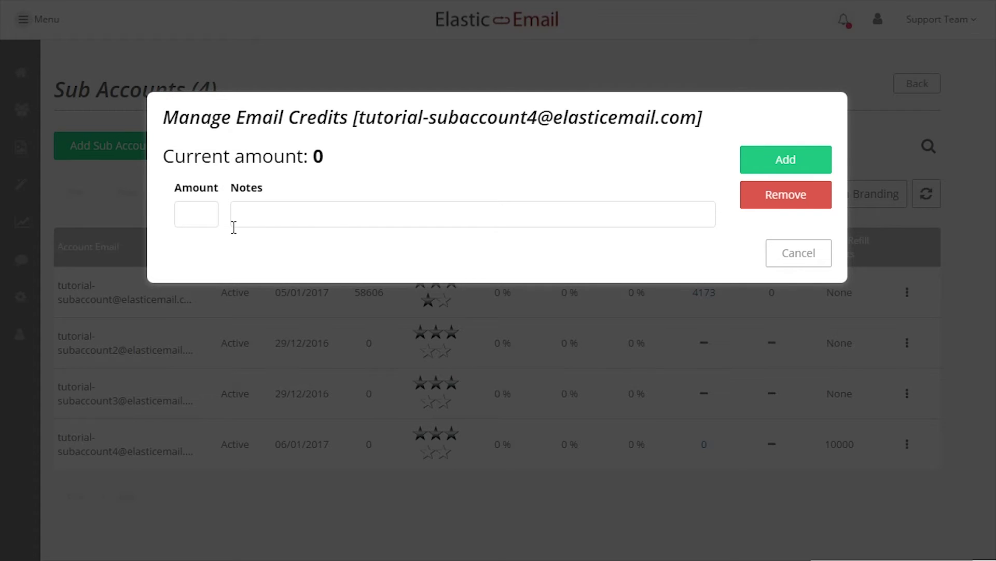
left_click(195, 217)
type("10000")
left_click(295, 210)
type("Starting Credit")
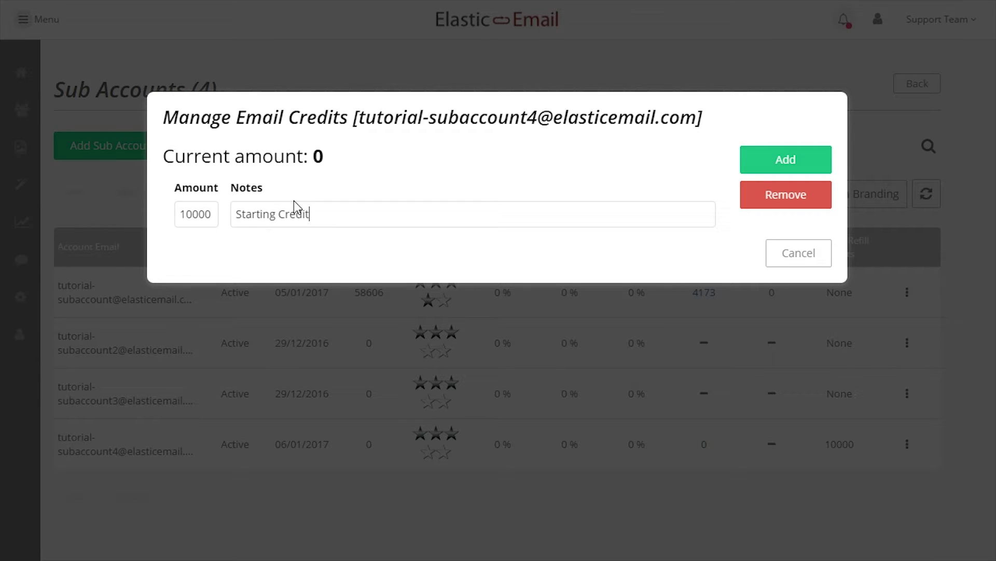
left_click(761, 162)
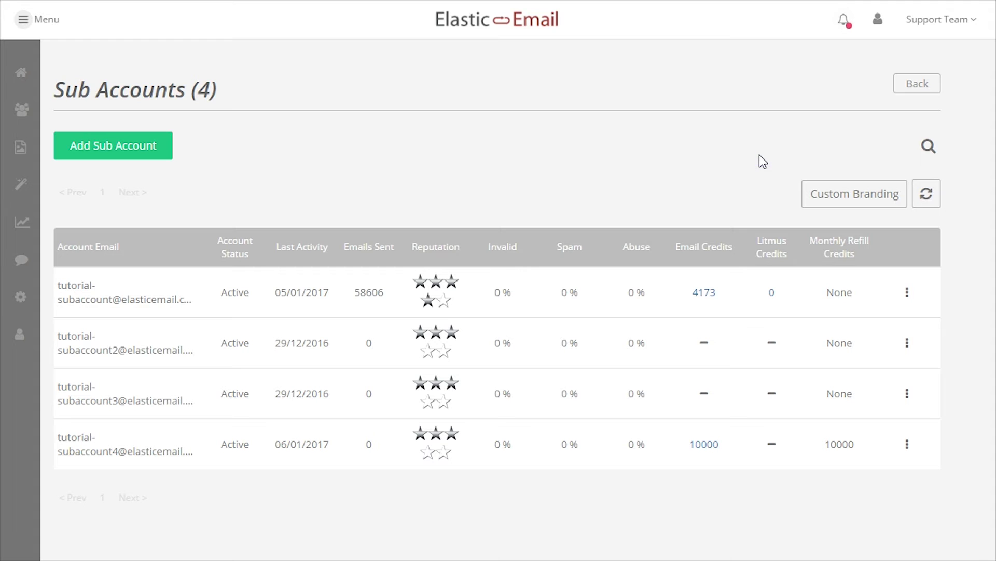
Enable Litmus and Requires Litmus Credits for the new sub-account and save.
left_click(906, 447)
left_click(844, 489)
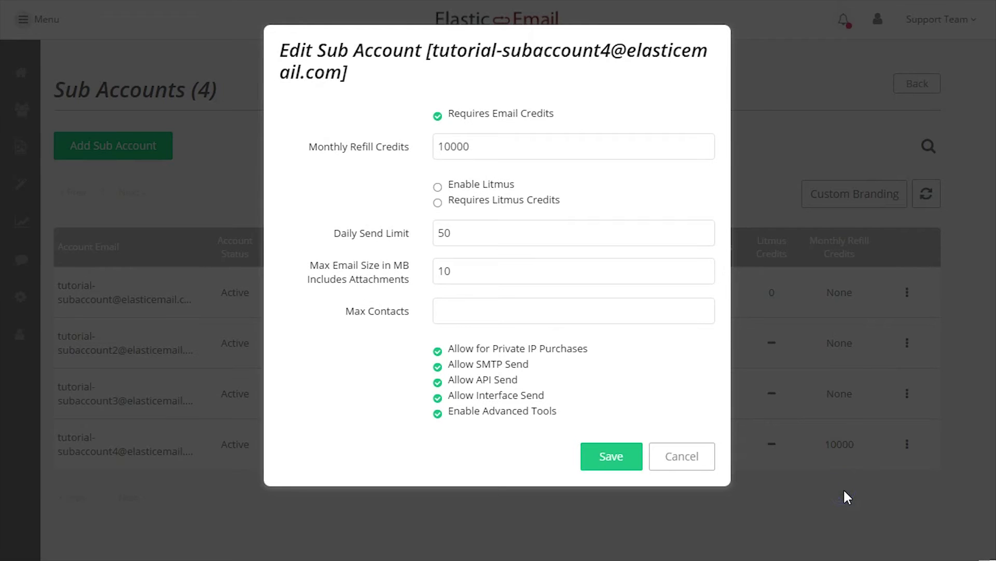
left_click(438, 187)
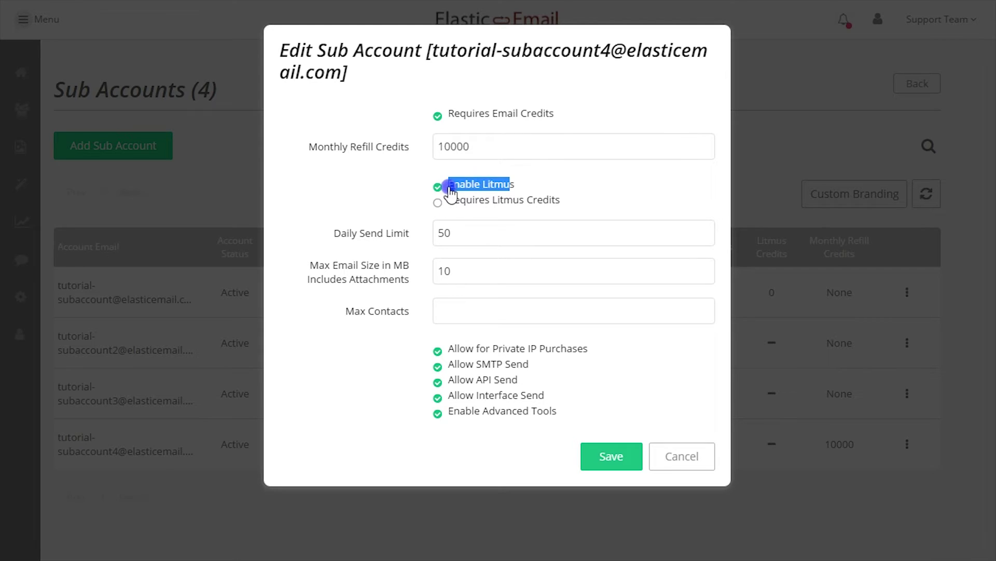
left_click(438, 202)
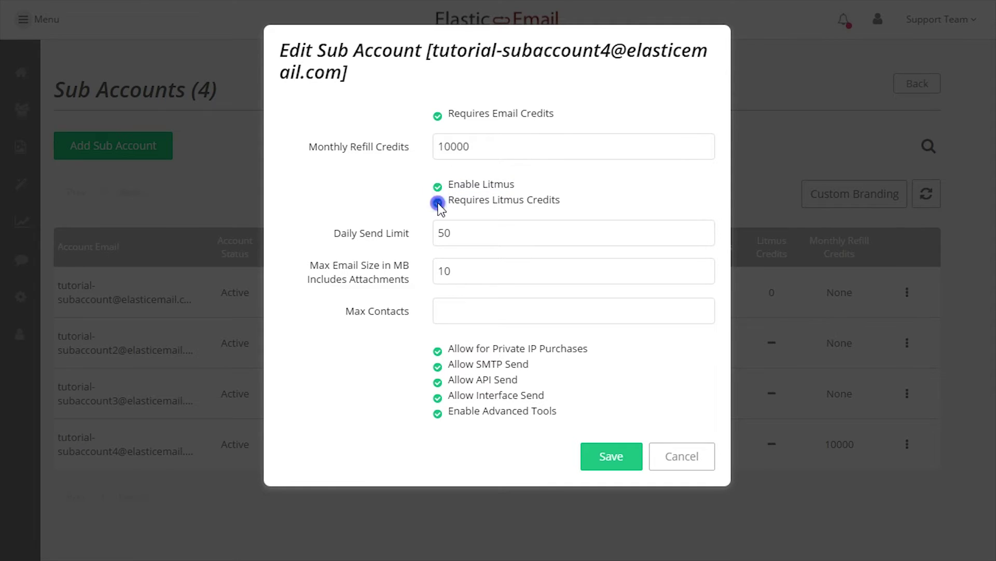
left_click(612, 456)
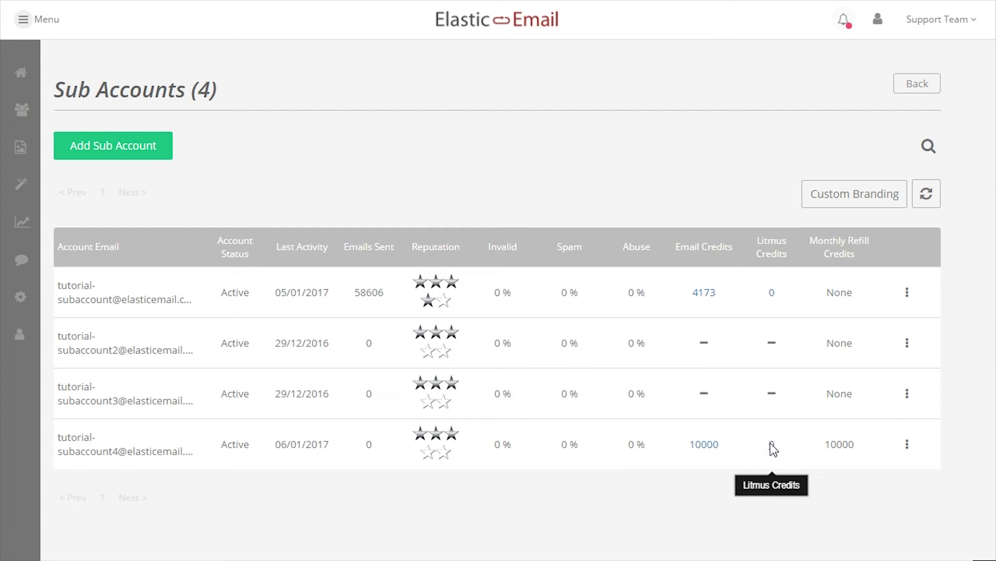
Add 5 Litmus credits to the sub-account.
left_click(772, 444)
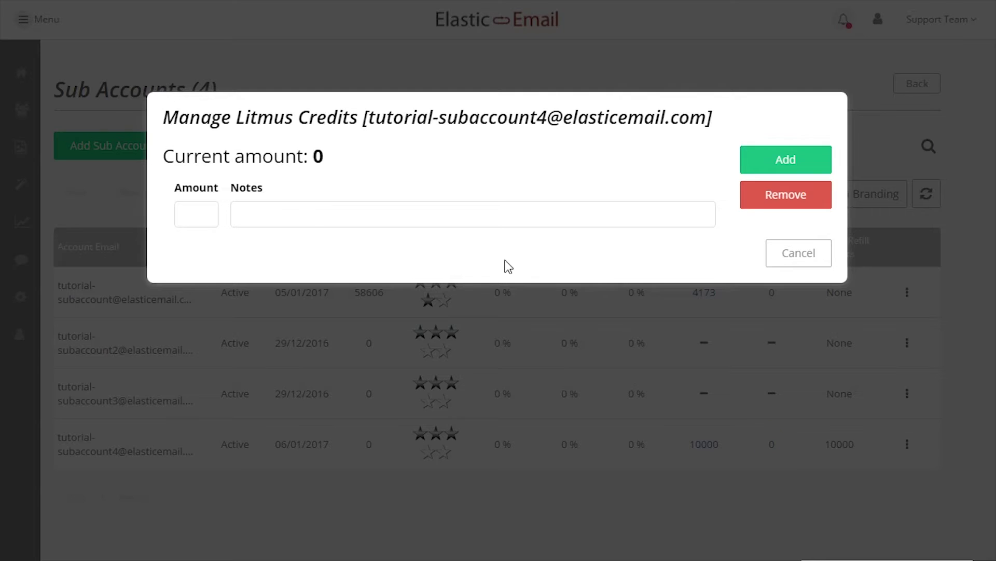
left_click(215, 207)
type("5")
left_click(285, 206)
left_click(746, 150)
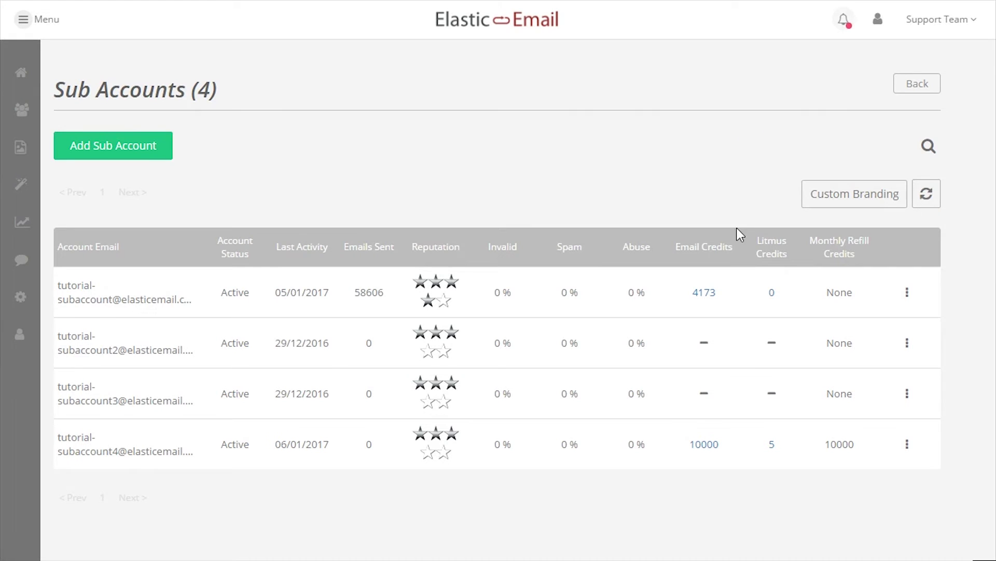
Edit the sub-account and set its max email size to 10 MB.
left_click(909, 446)
left_click(837, 487)
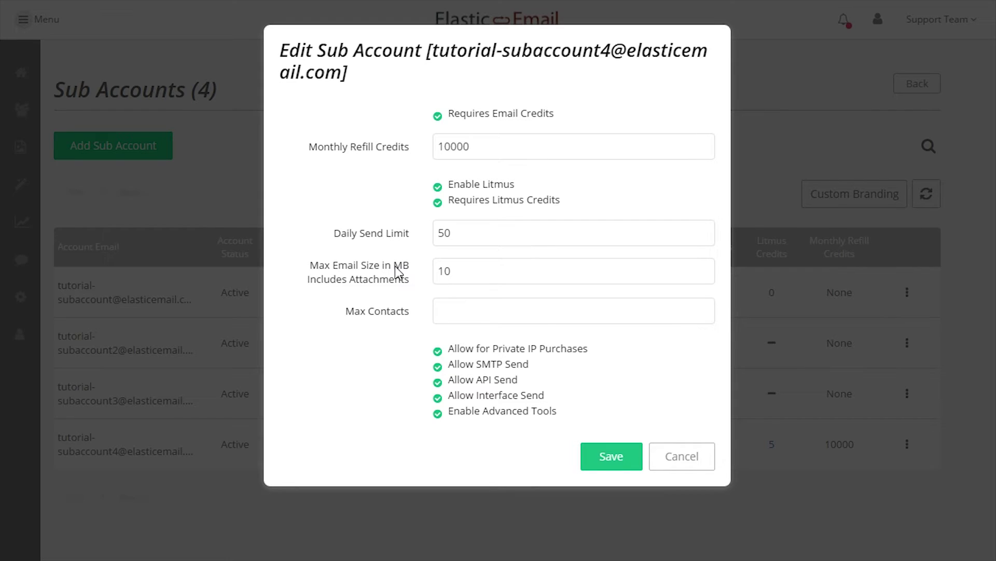
left_click(434, 270)
double_click(435, 271)
type("5")
double_click(439, 276)
type("1")
left_click(425, 308)
Set Max Contacts to 20000 and save the sub-account settings.
left_click(446, 308)
left_click_drag(345, 310, 388, 313)
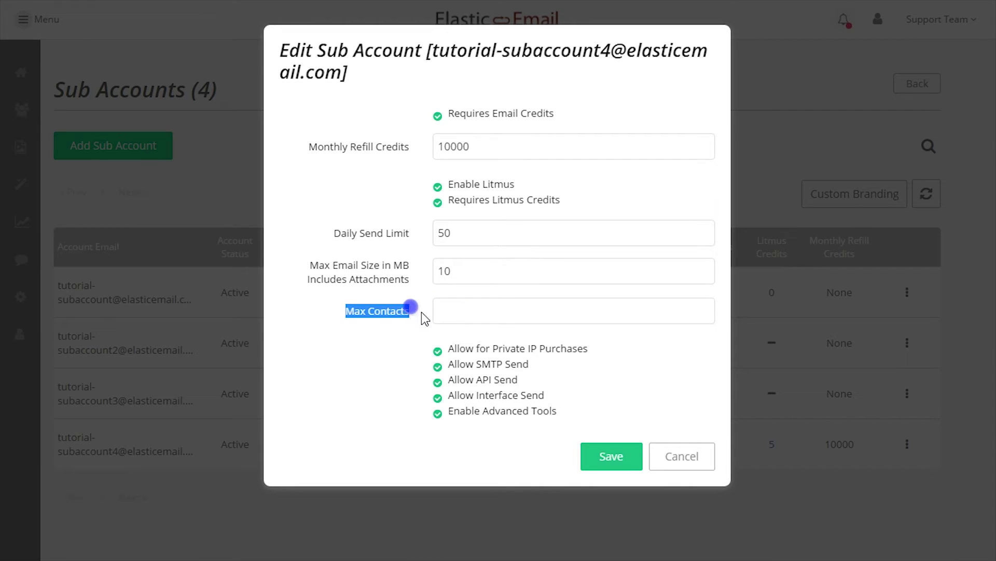
left_click(437, 312)
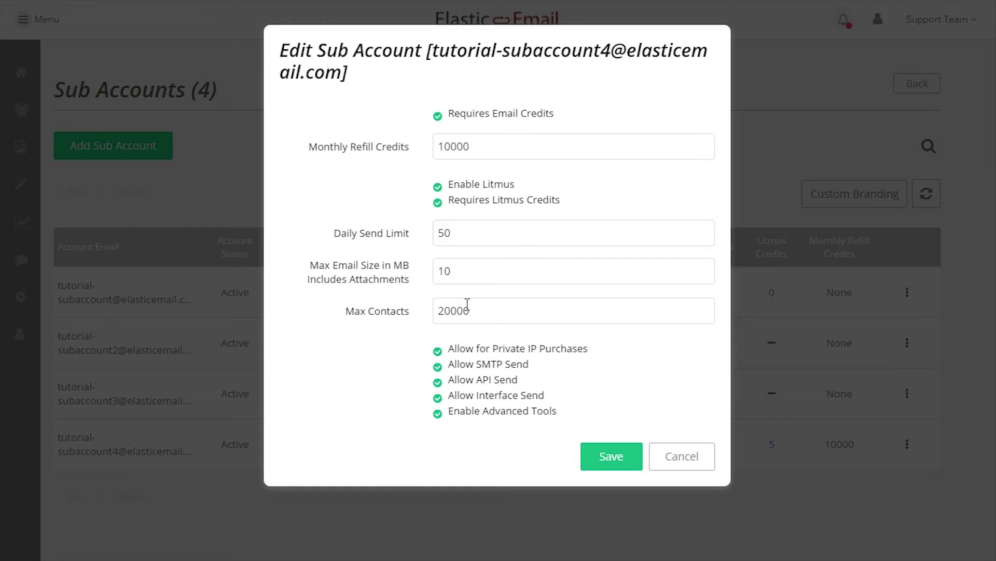
left_click(415, 322)
left_click(485, 310)
double_click(439, 311)
left_click(437, 414)
left_click(627, 456)
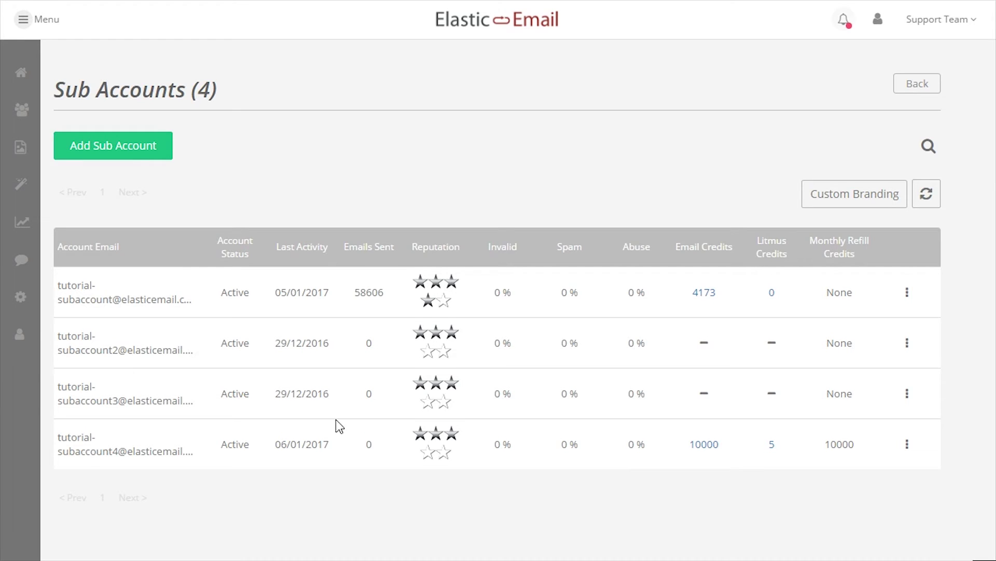
Enable SMTP, API and interface sending plus Advanced Tools in the sub-account settings.
left_click(21, 295)
left_click(231, 124)
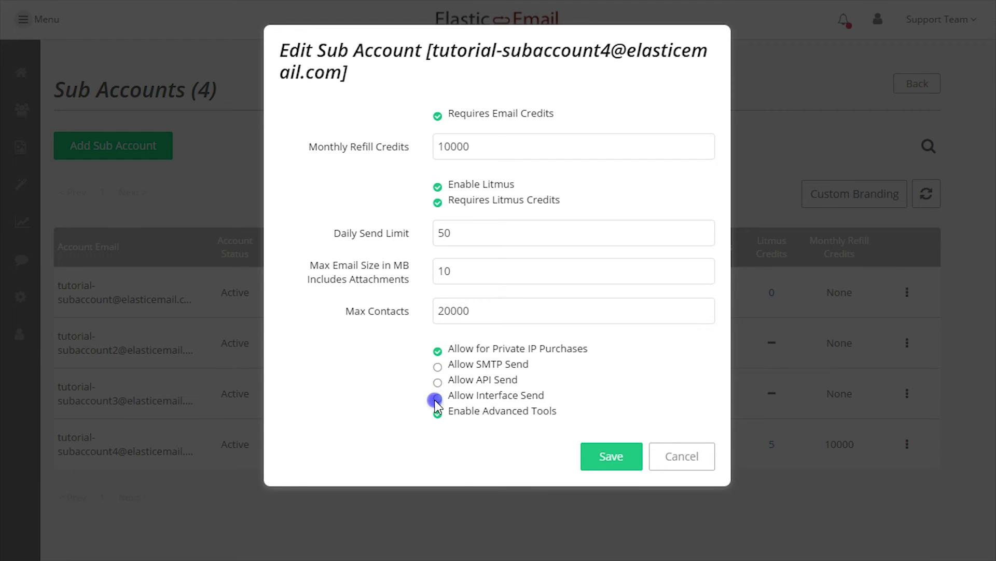
left_click(438, 367)
left_click_drag(444, 369, 556, 394)
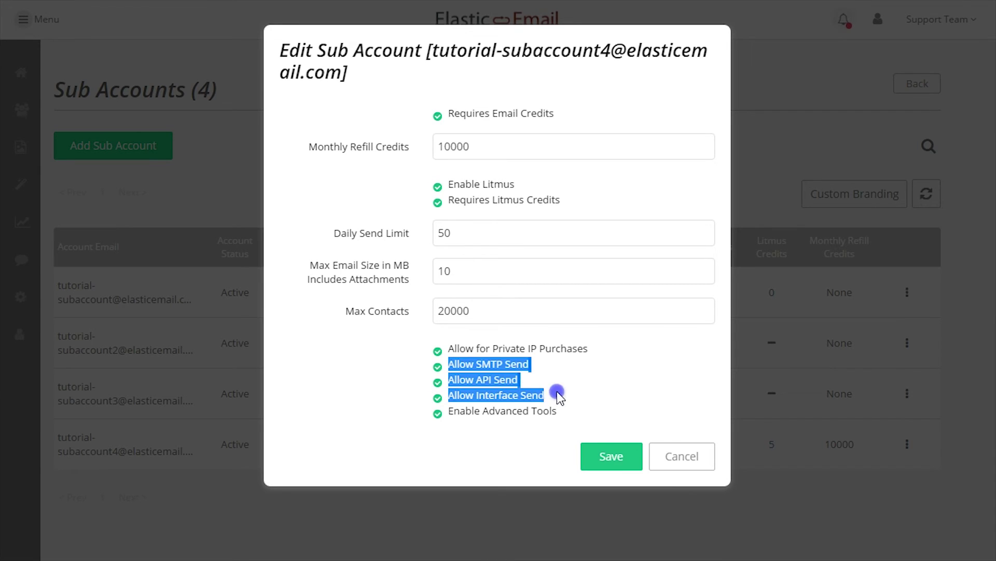
left_click(557, 392)
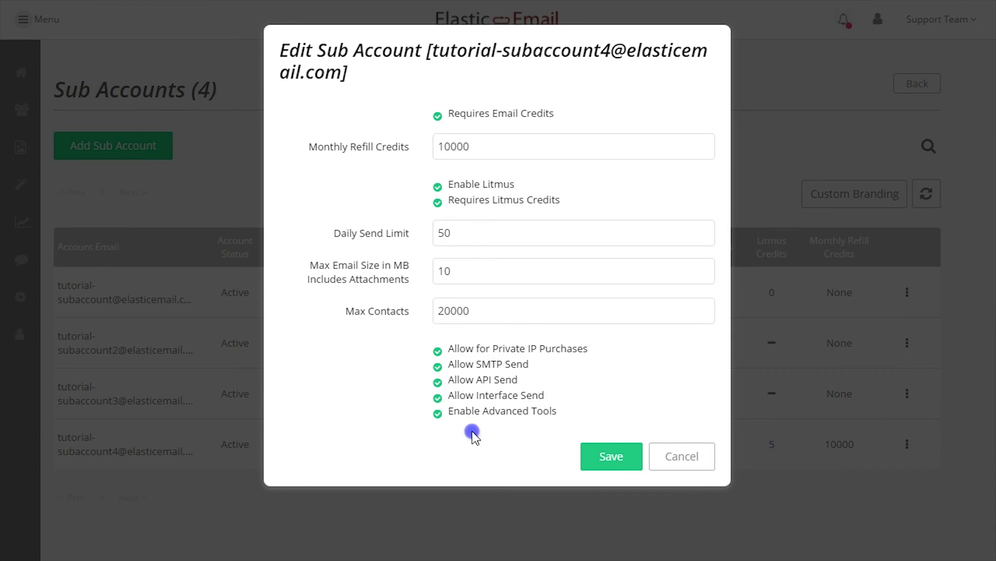
left_click_drag(440, 414, 566, 412)
left_click(567, 412)
Save the sub-account and confirm its row shows 10000 email credits, 5 Litmus credits, 10000 monthly refill.
left_click(599, 467)
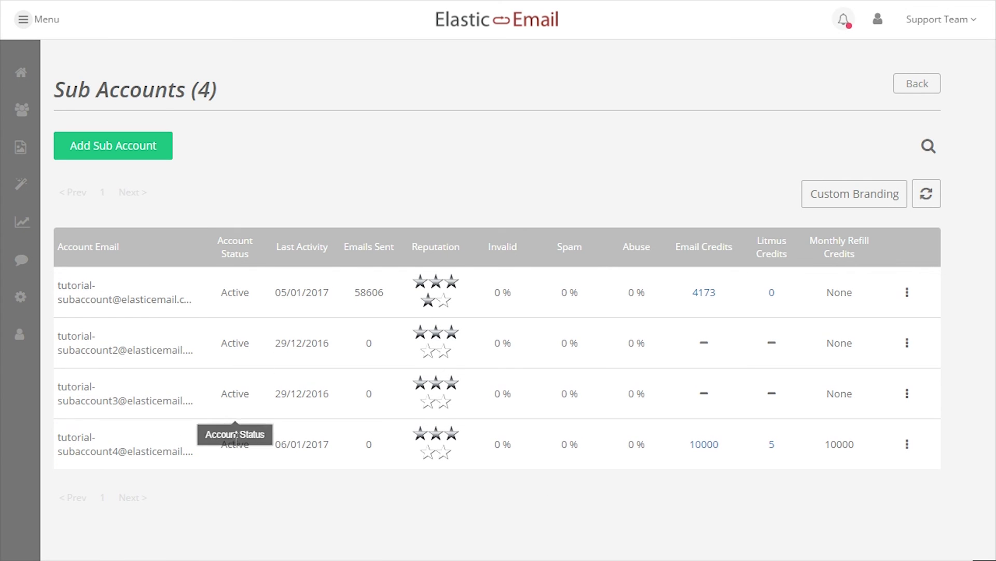
triple_click(287, 444)
left_click(352, 443)
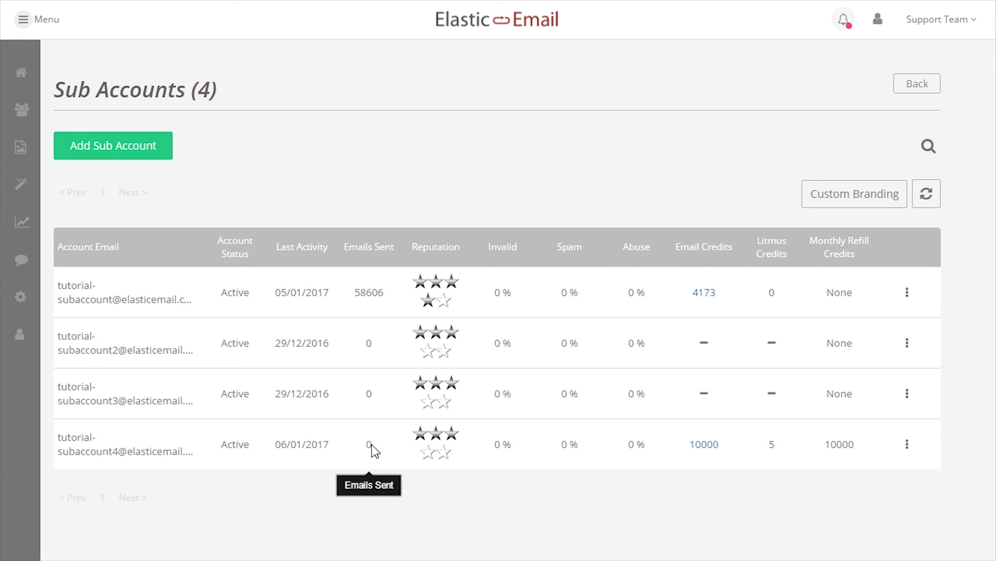